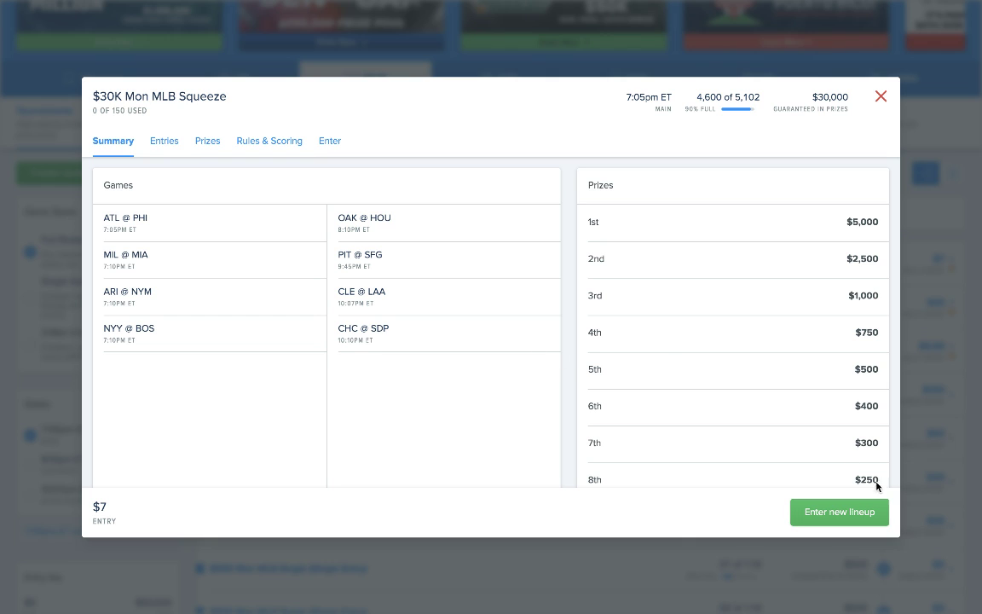
Start a new lineup for the $30K Mon MLB Squeeze, review Jacob deGrom's summary and game log, and add him as pitcher.
left_click(836, 511)
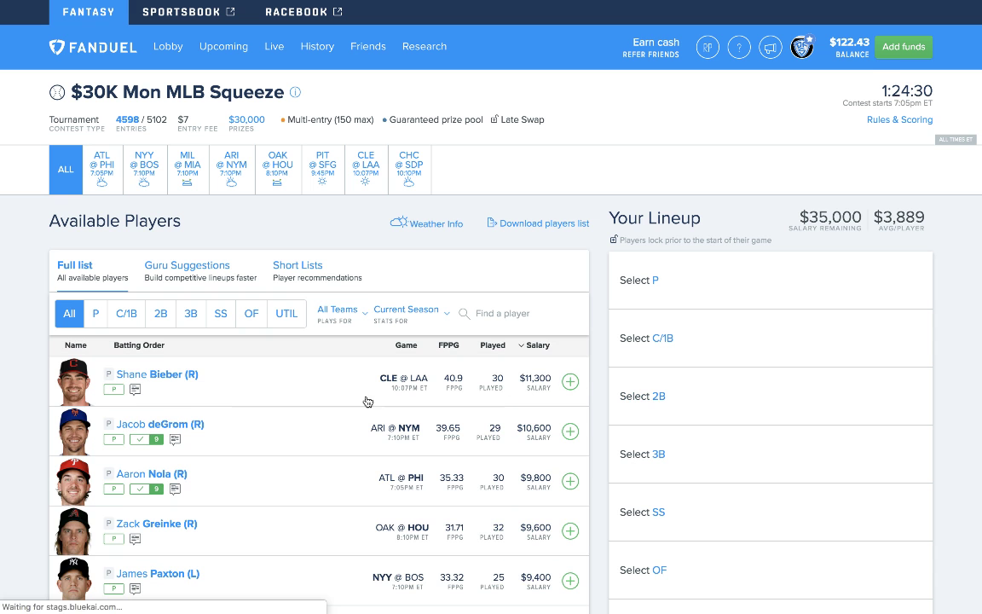
left_click(209, 428)
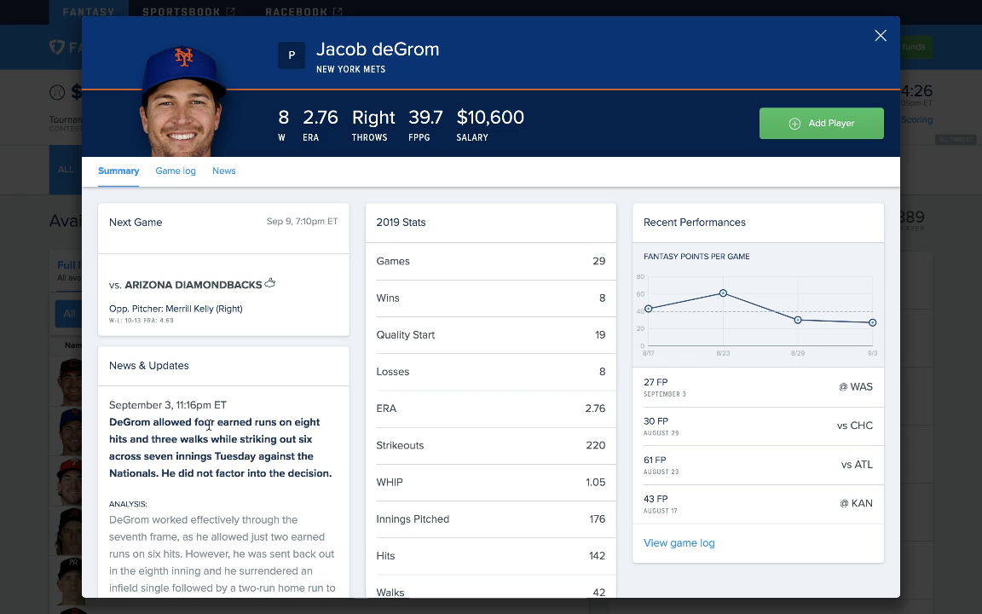
left_click(175, 173)
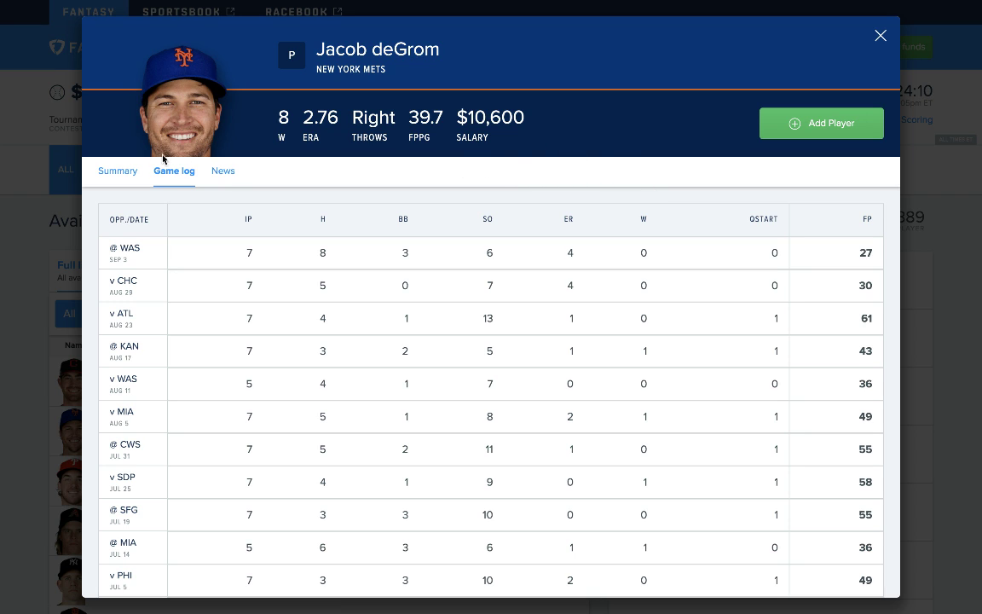
left_click(109, 178)
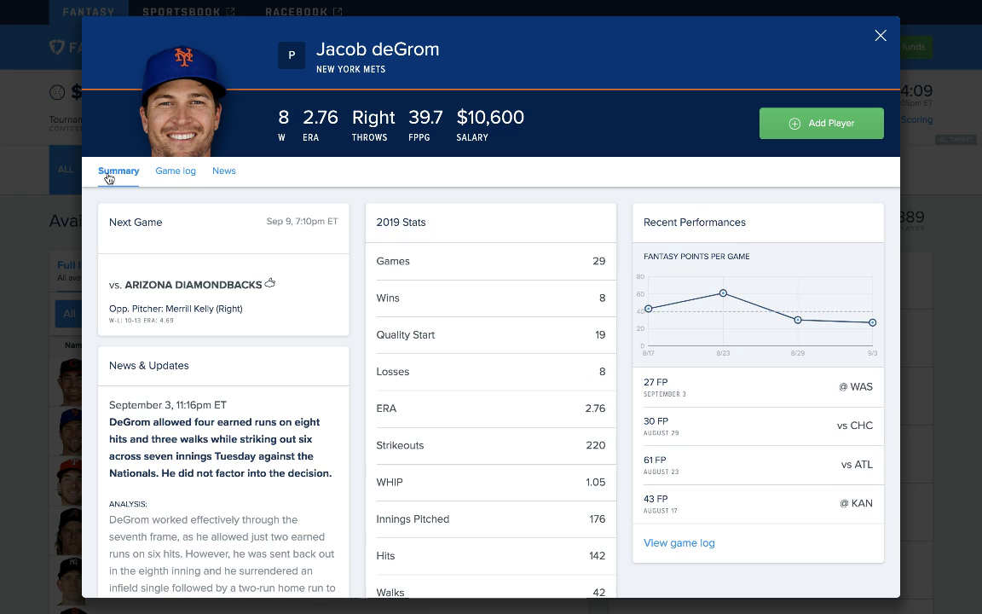
left_click(171, 181)
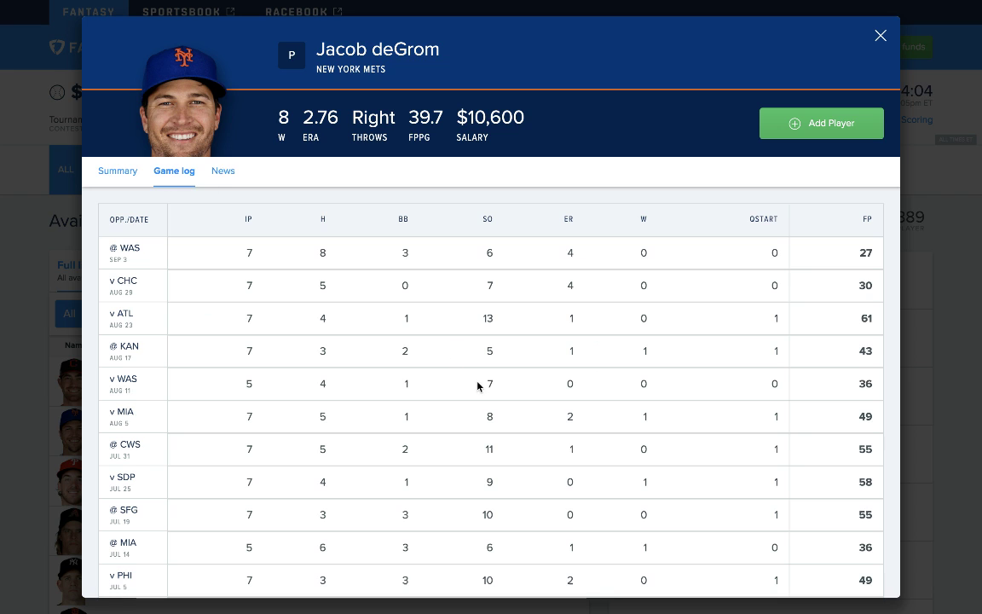
scroll(478, 386, "down", 1)
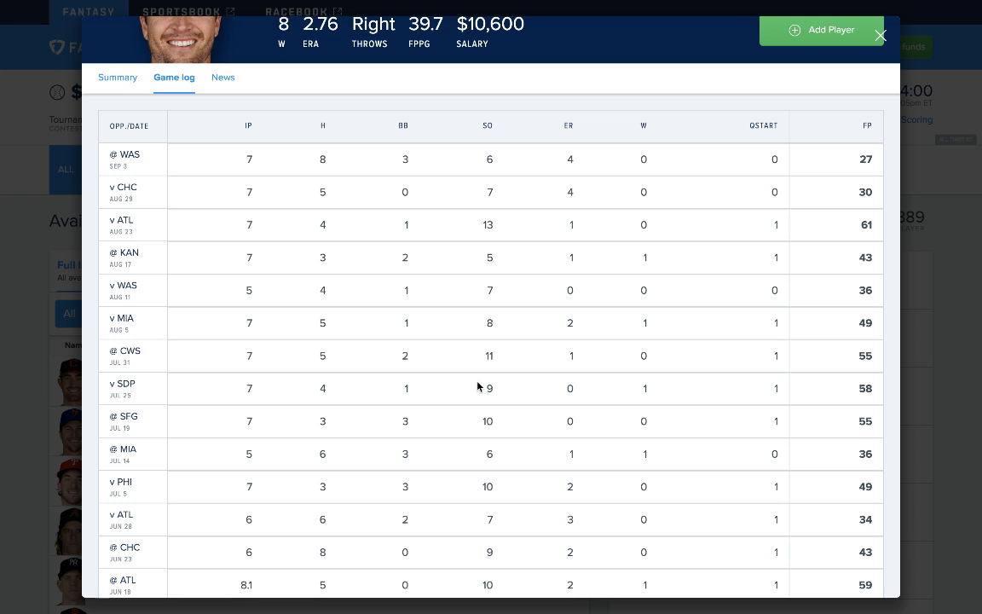
scroll(478, 387, "down", 2)
scroll(477, 386, "up", 3)
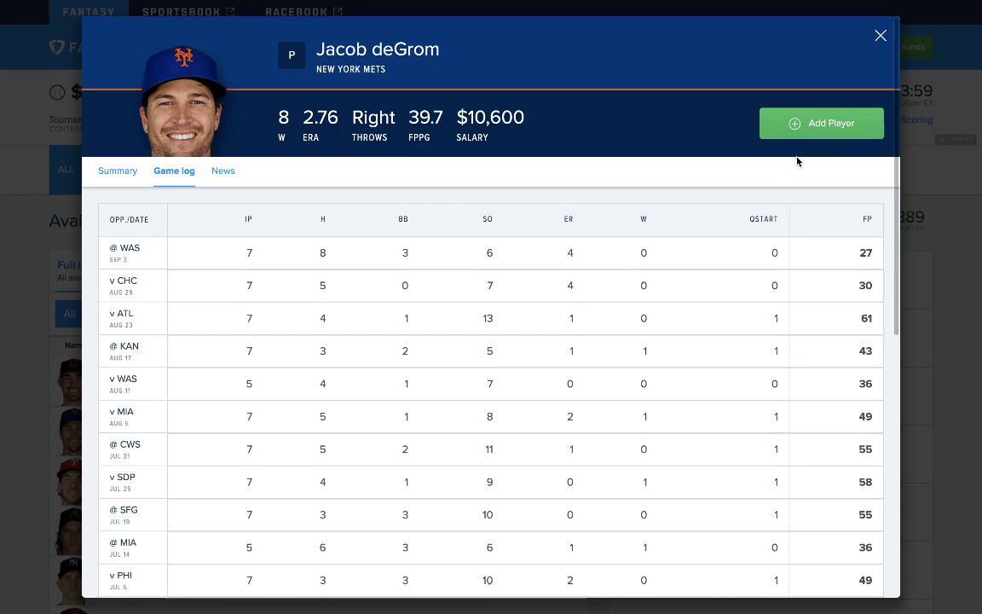
left_click(795, 125)
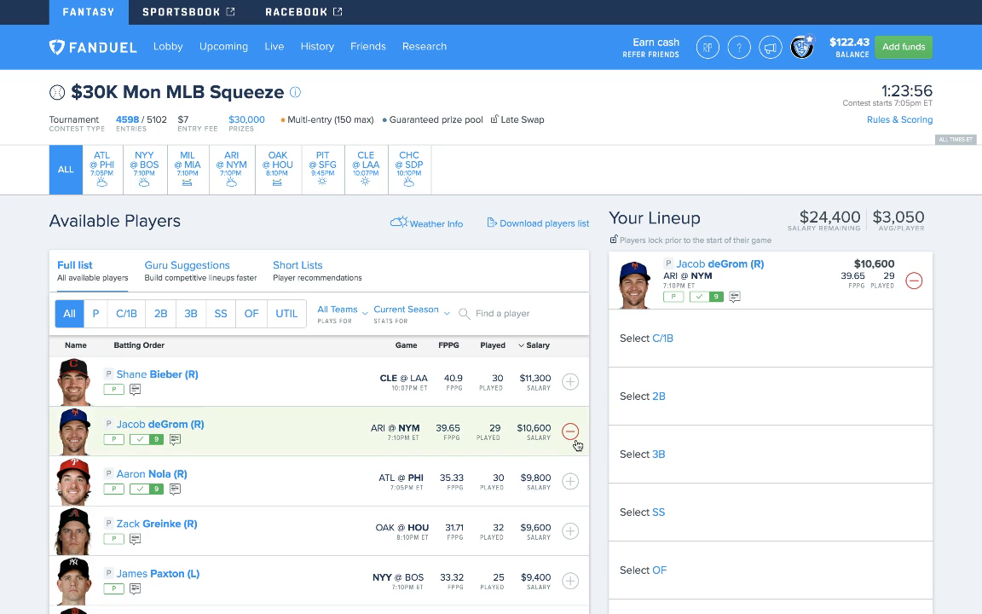
Find Eric Thames with the player search "tham", check his game log, and add him in the C/1B slot.
scroll(124, 358, "down", 1)
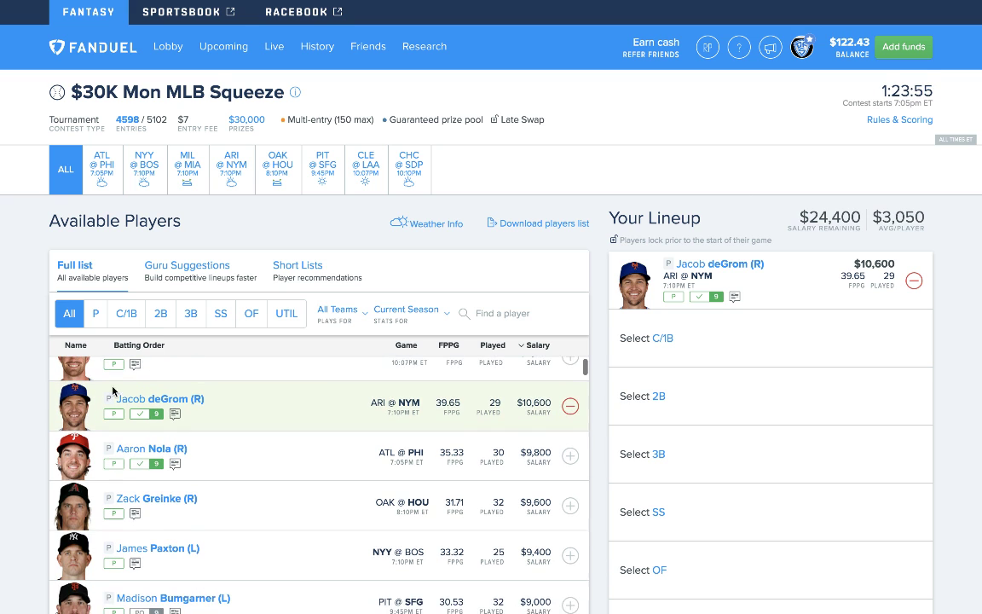
left_click(127, 314)
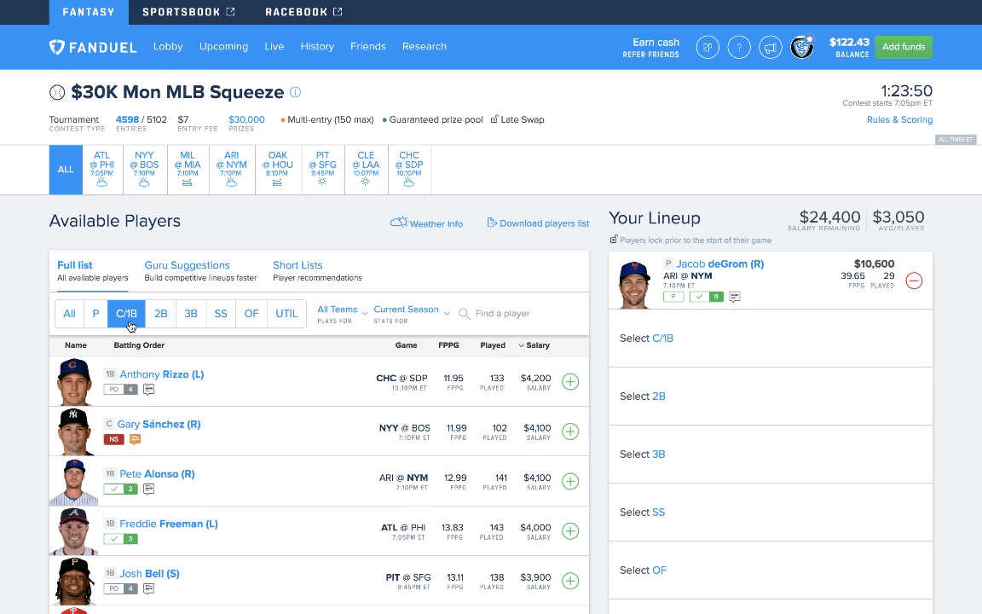
left_click(517, 314)
type("tham")
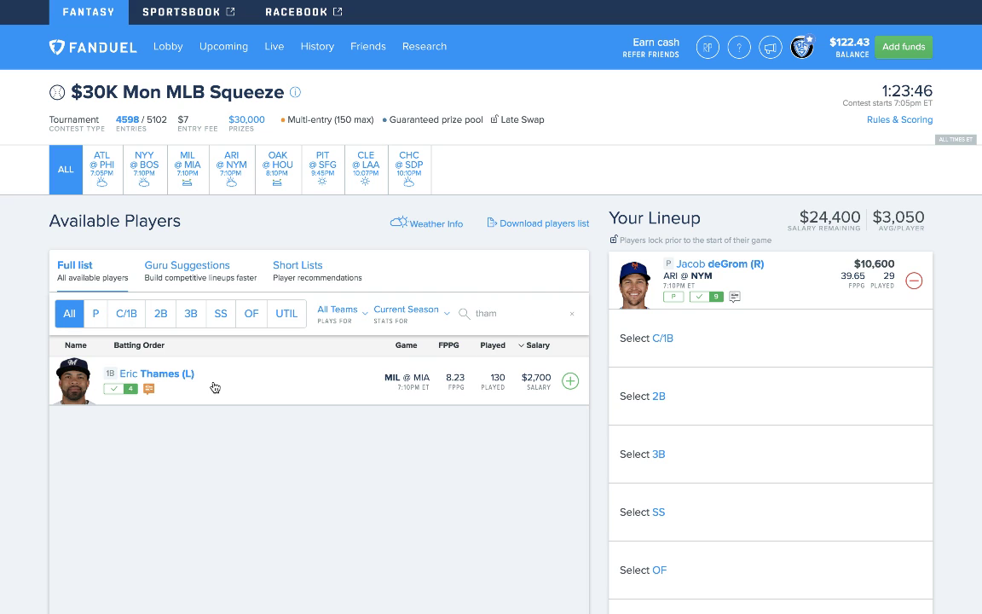
left_click(175, 388)
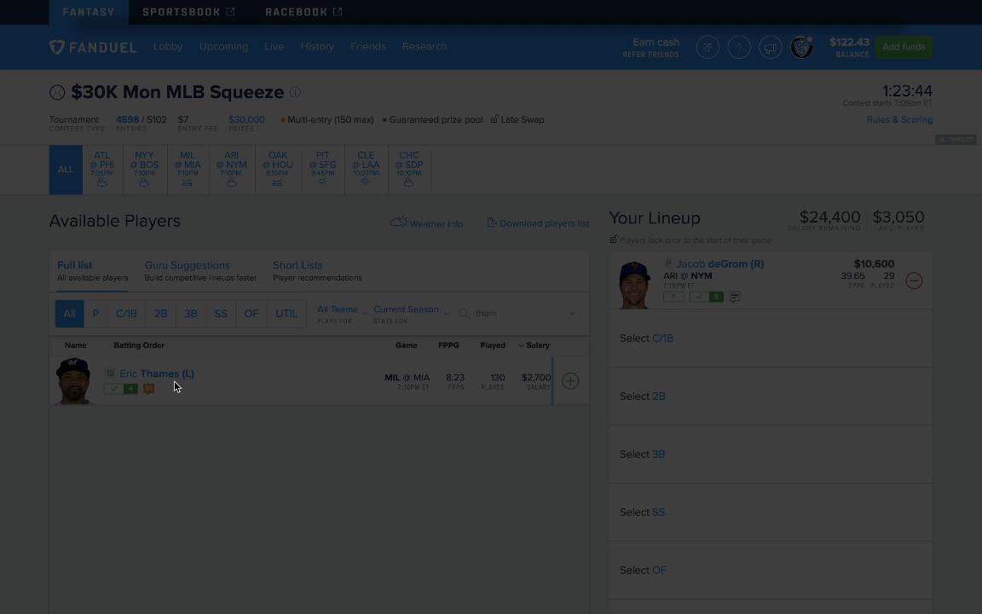
left_click(165, 173)
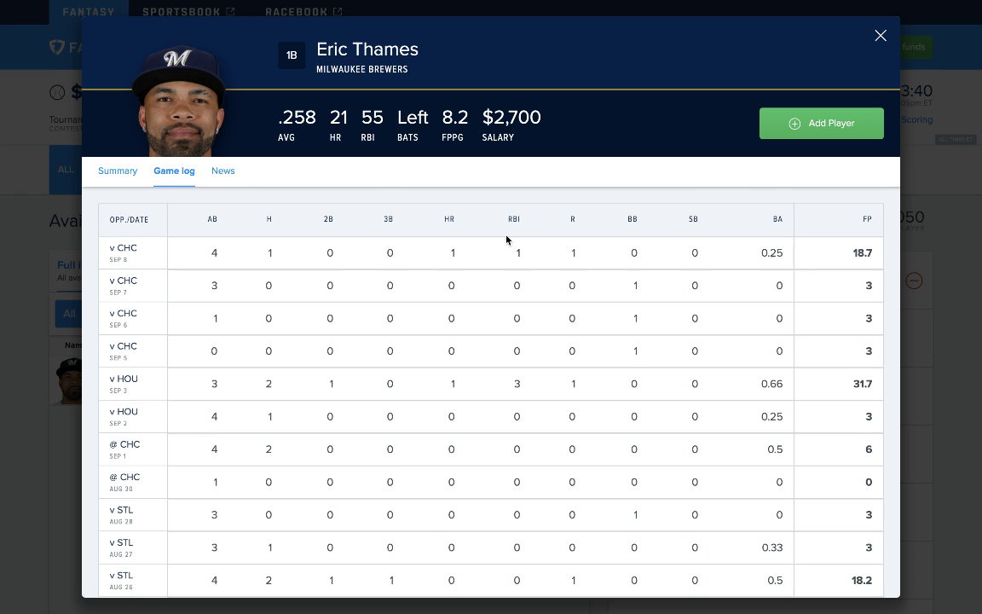
left_click(832, 135)
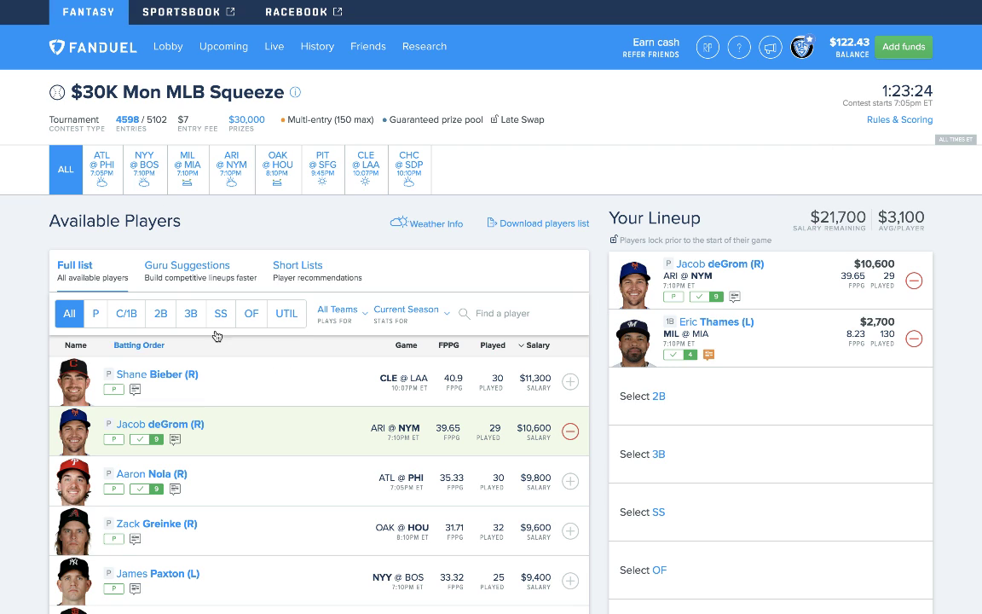
Filter the available players to 2B, check Jose Altuve's game log, and add him to the lineup.
left_click(160, 312)
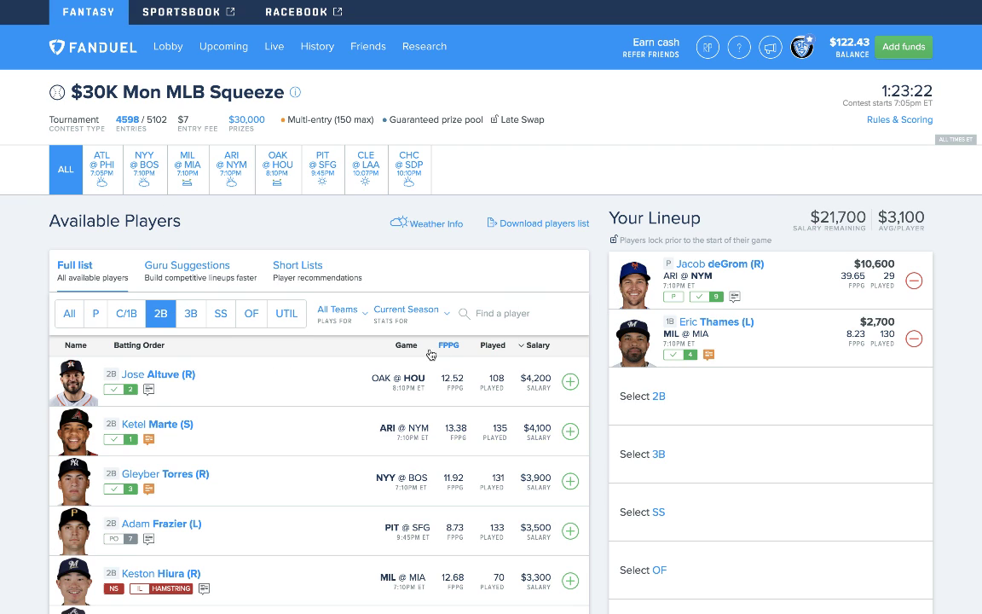
left_click(208, 381)
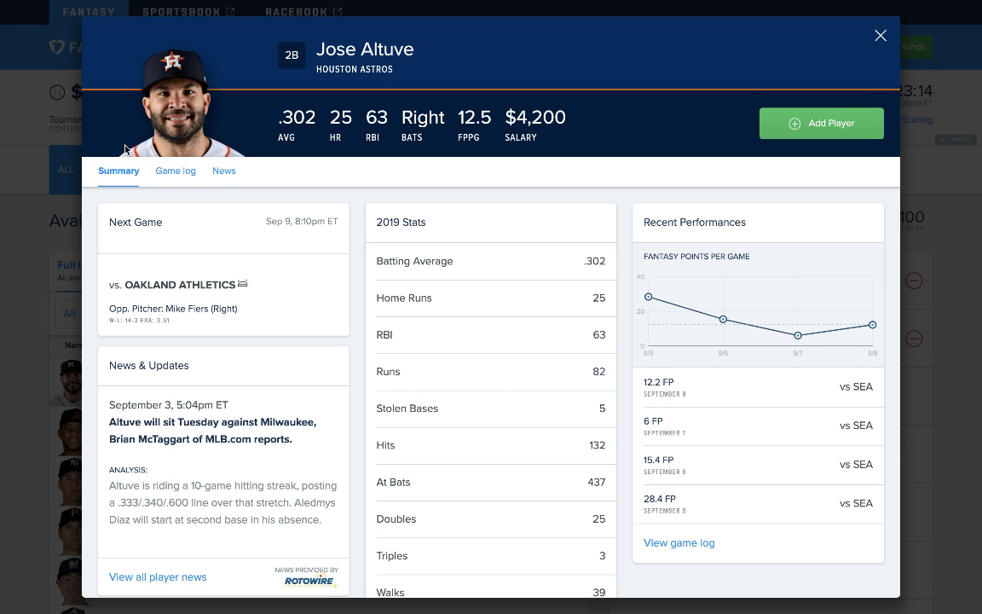
left_click(176, 176)
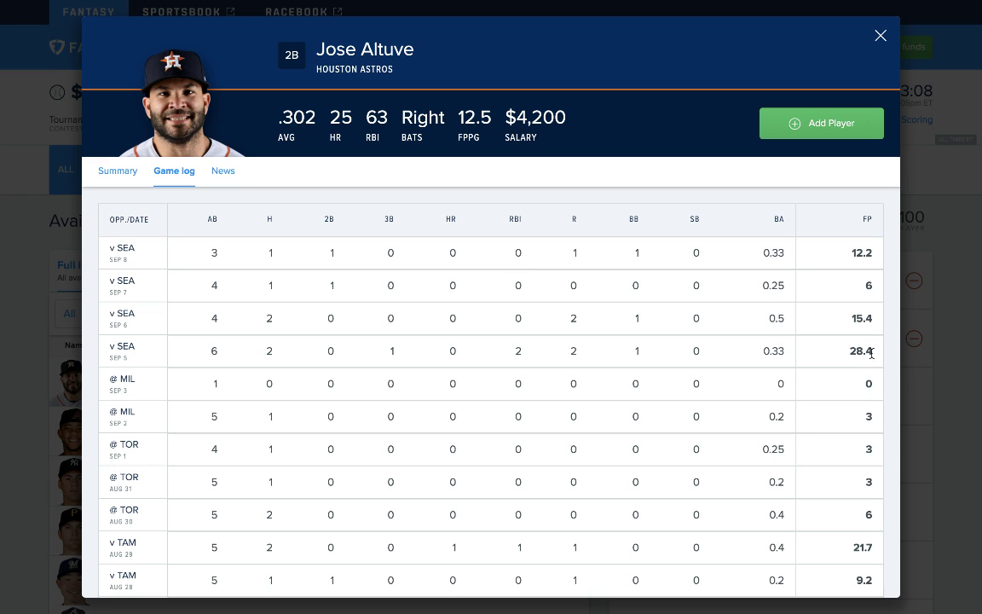
left_click(837, 128)
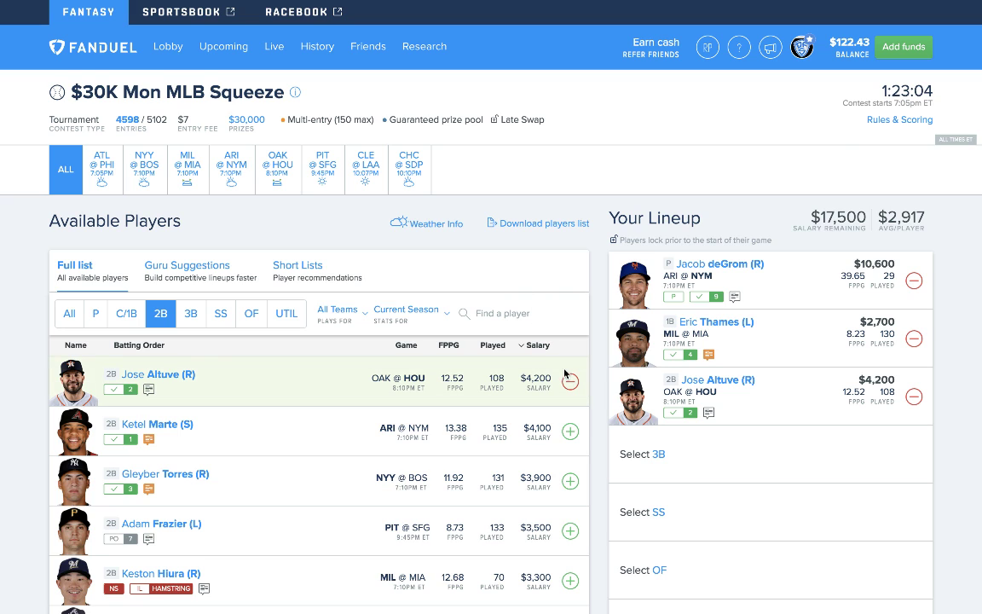
Filter the available players to SS, check Francisco Lindor's game log, and add him to the lineup.
left_click(221, 314)
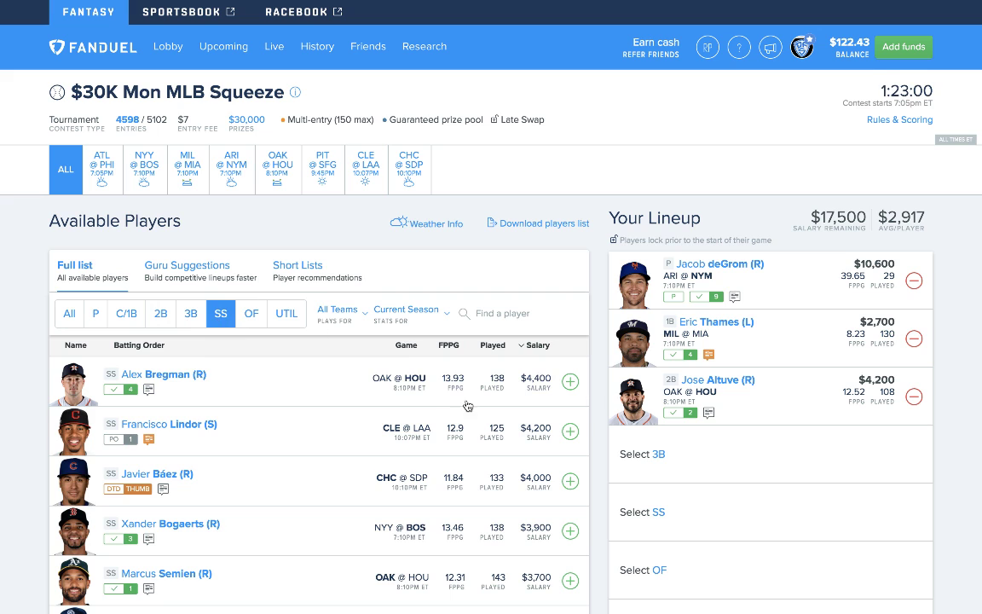
left_click(212, 429)
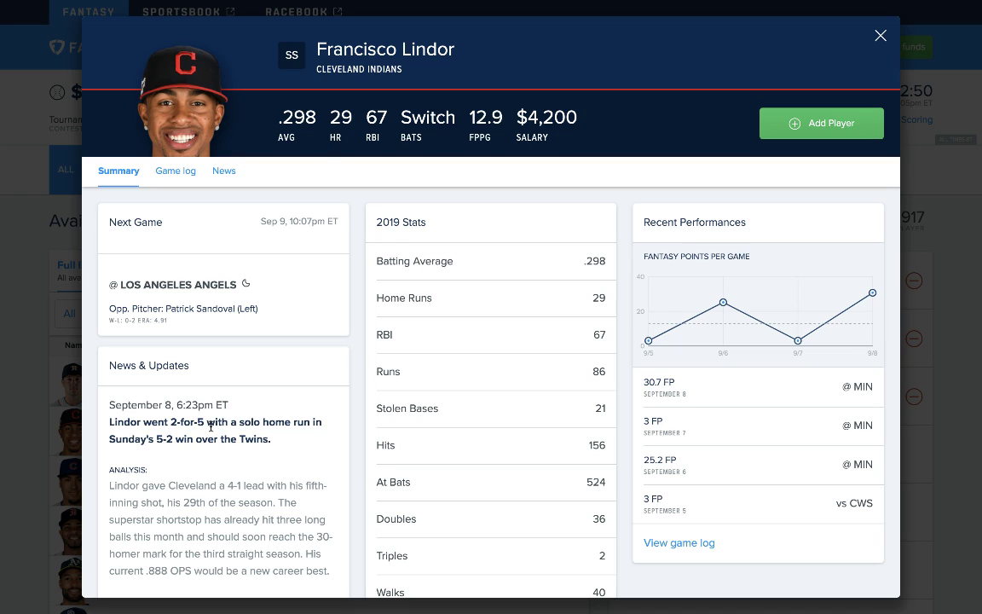
left_click(175, 177)
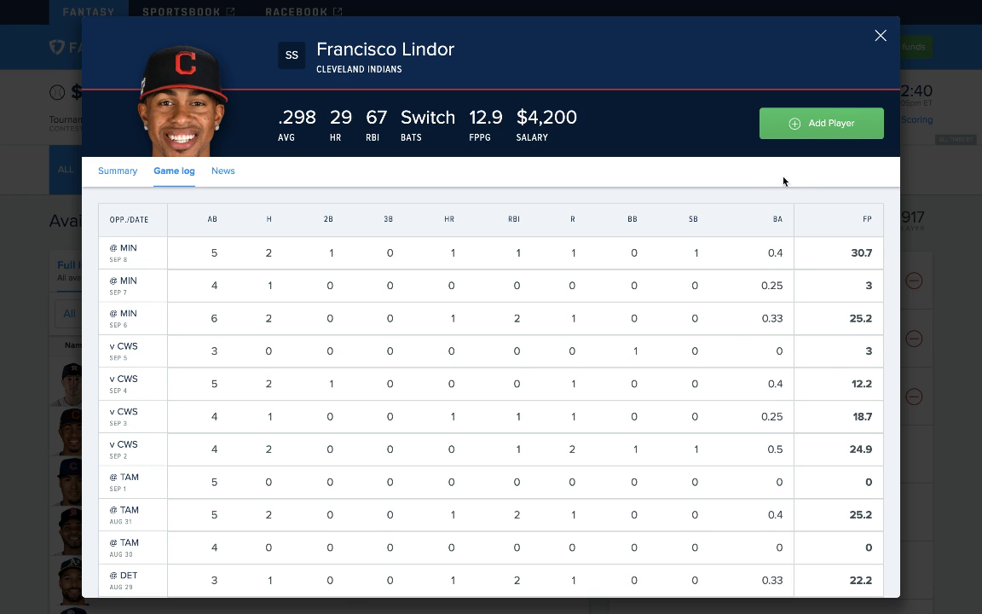
left_click(811, 136)
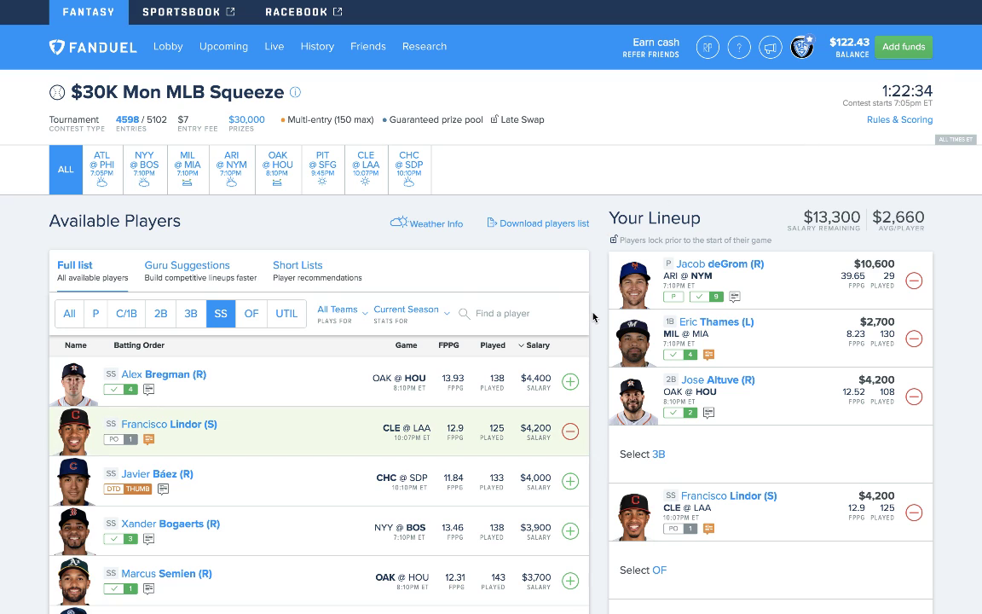
Find Trent Grisham with the player search "gris", review his game log and summary, and add him as an outfielder.
left_click(250, 313)
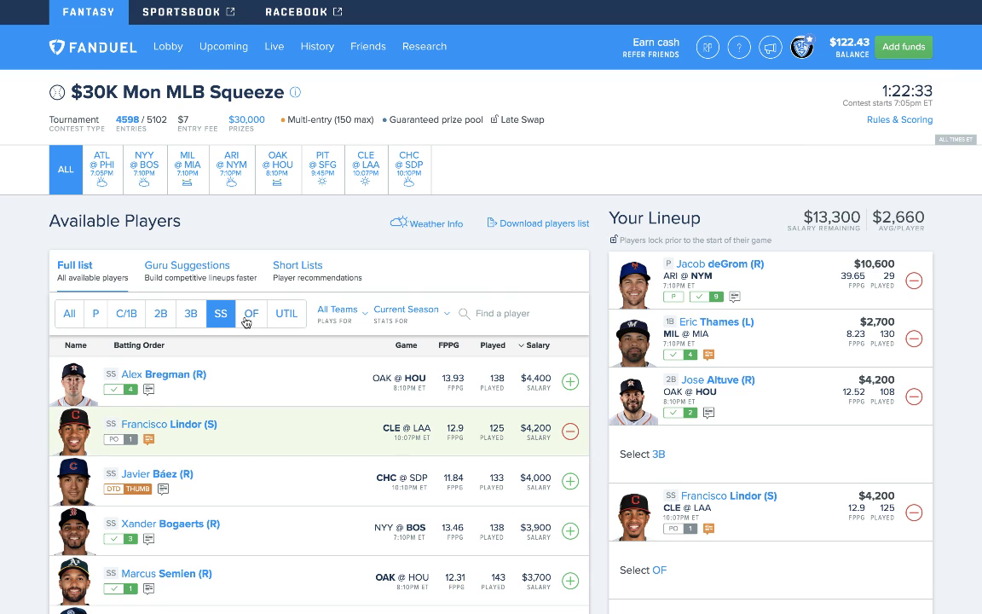
left_click(511, 318)
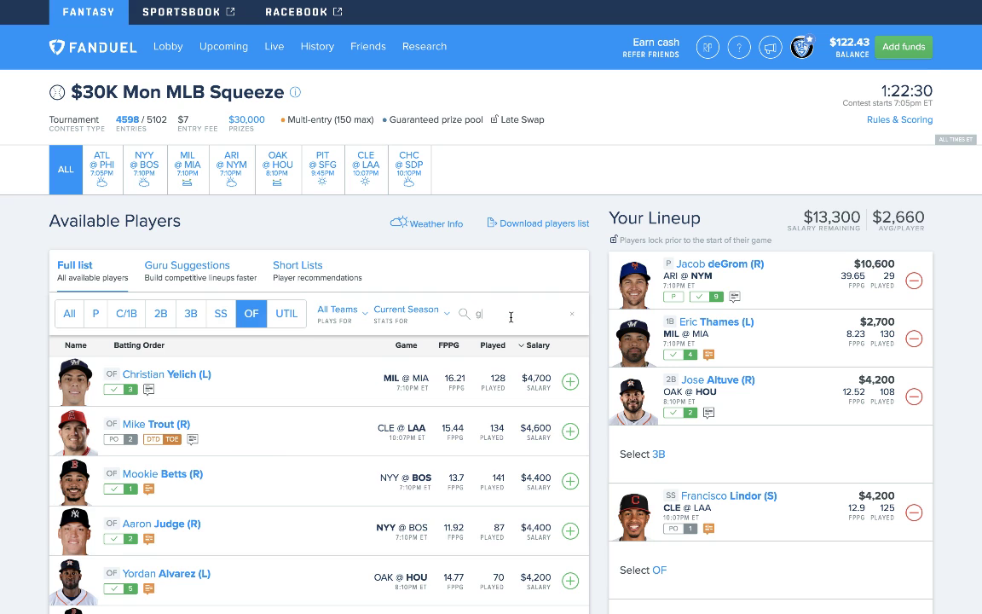
type("gris")
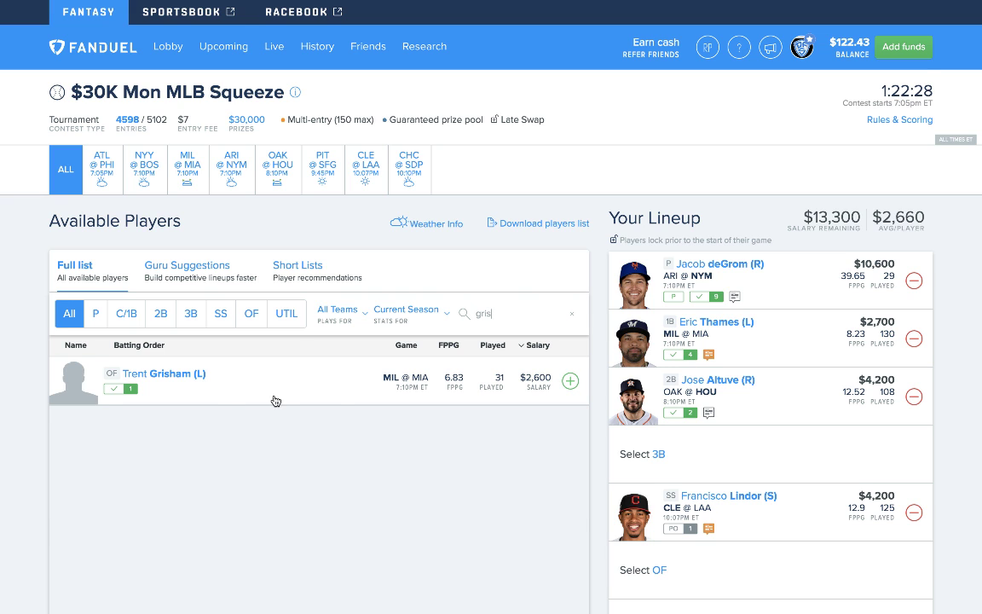
left_click(183, 377)
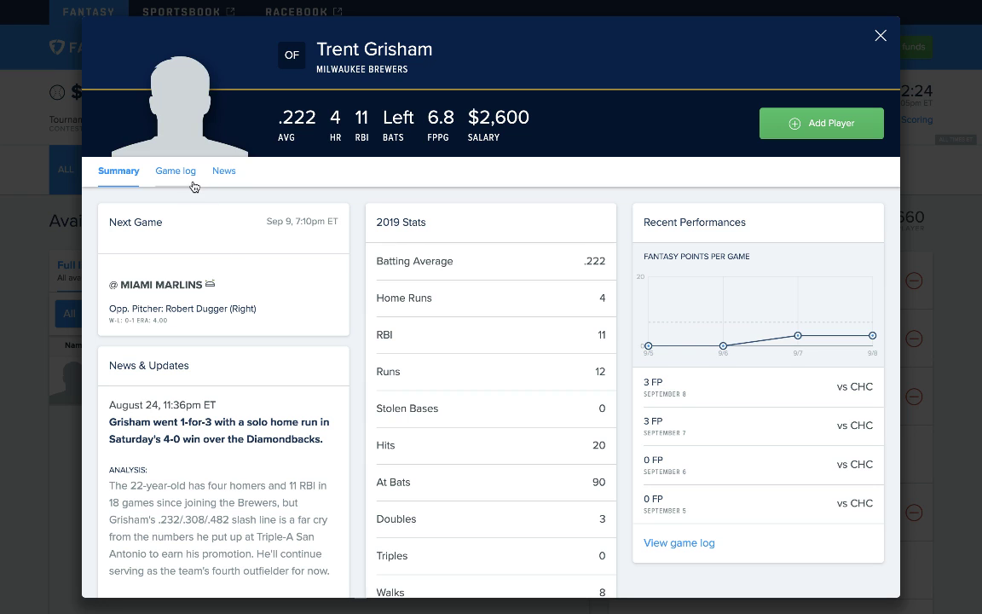
left_click(178, 172)
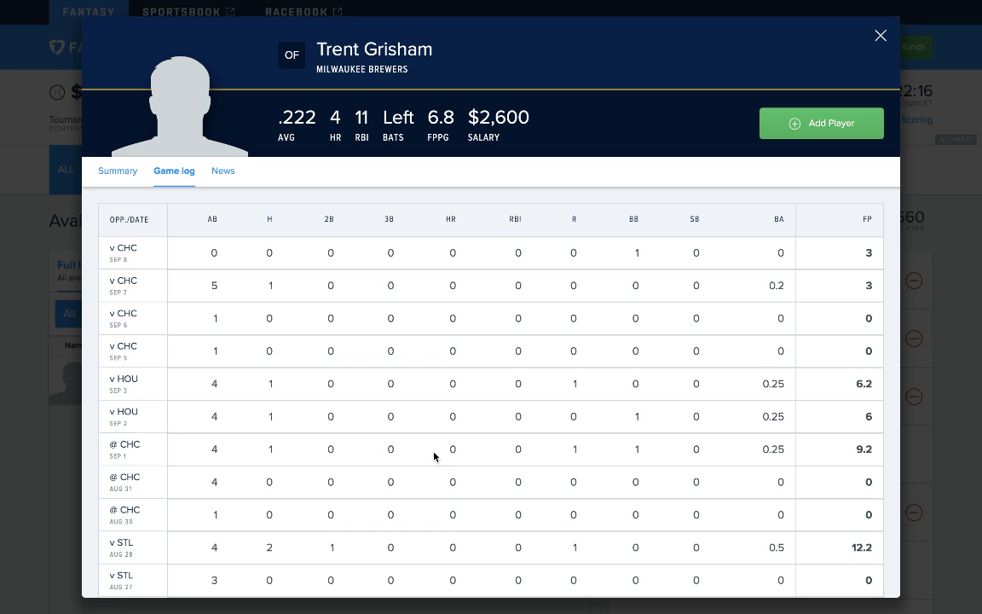
left_click(108, 174)
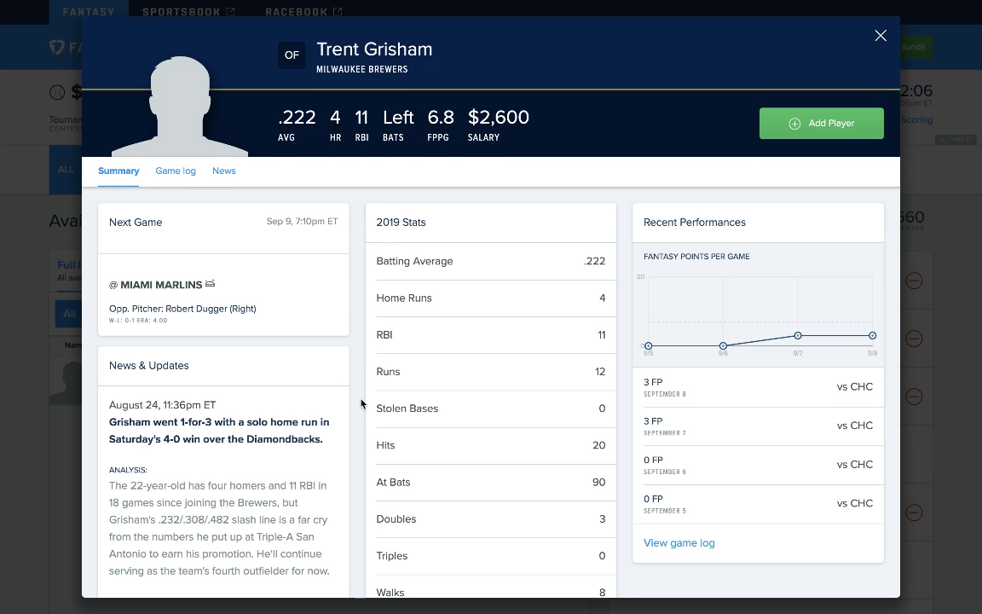
scroll(362, 404, "down", 1)
scroll(361, 404, "up", 1)
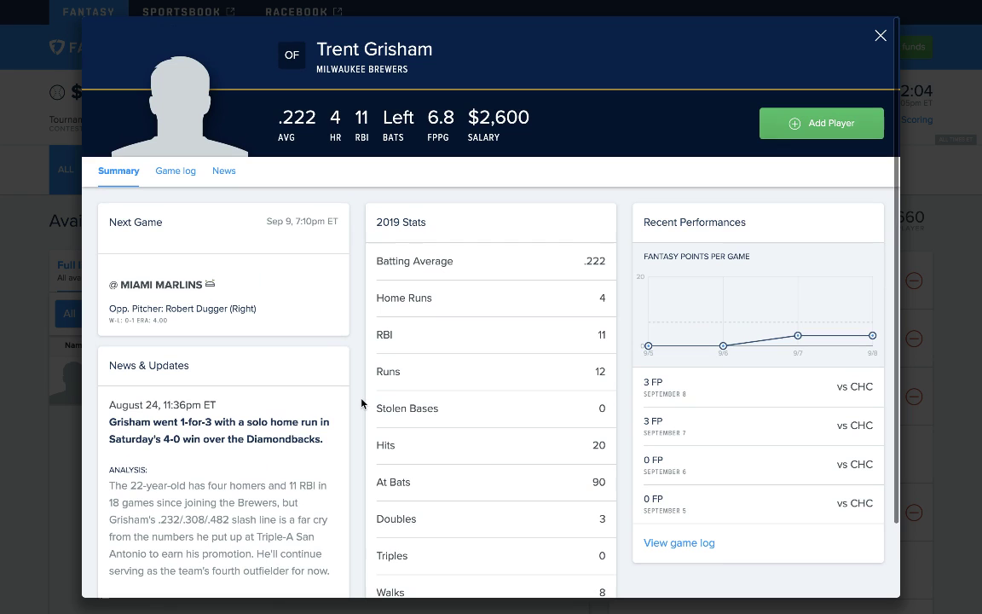
left_click(791, 128)
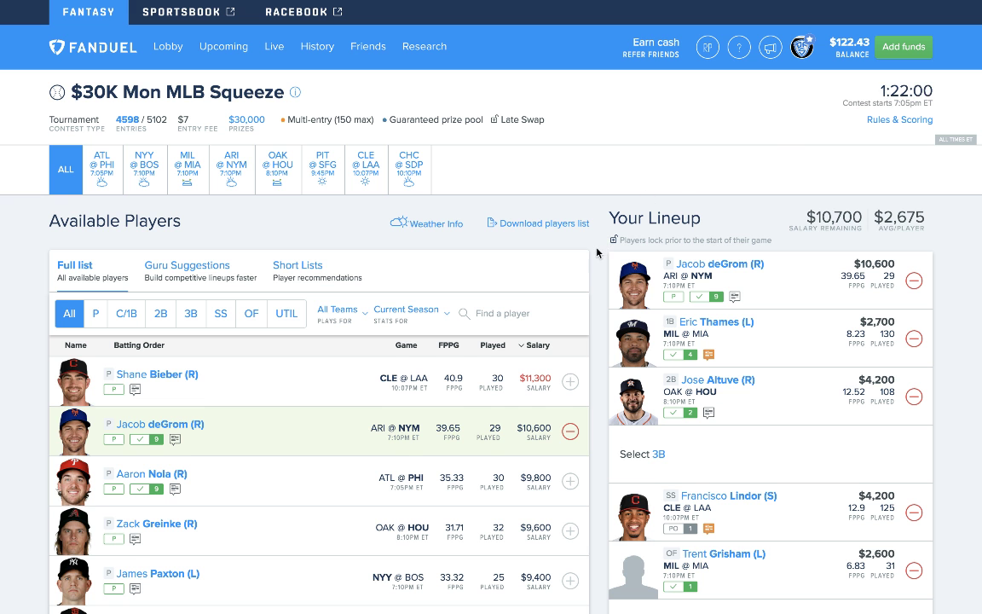
scroll(597, 252, "down", 1)
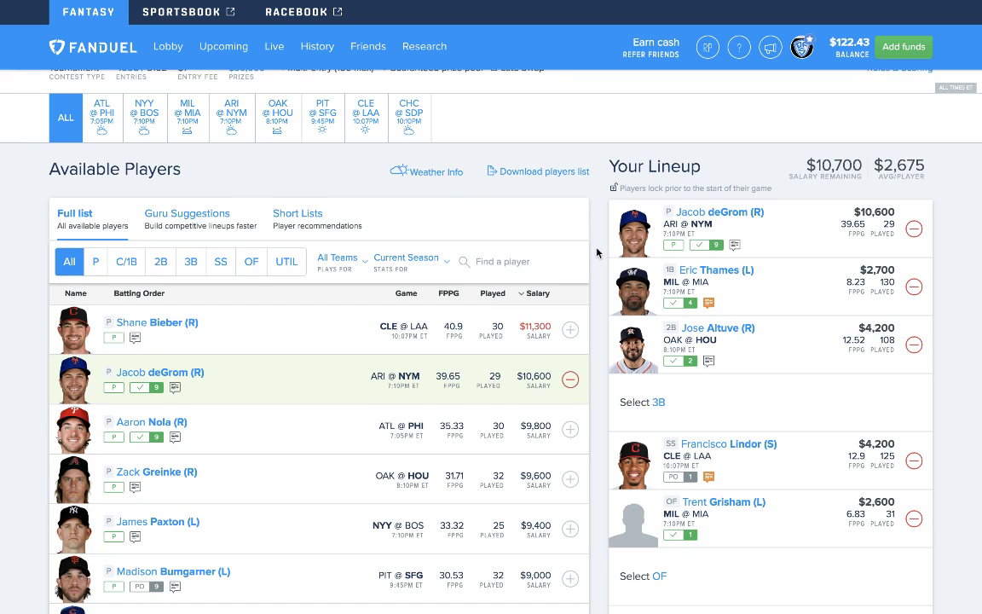